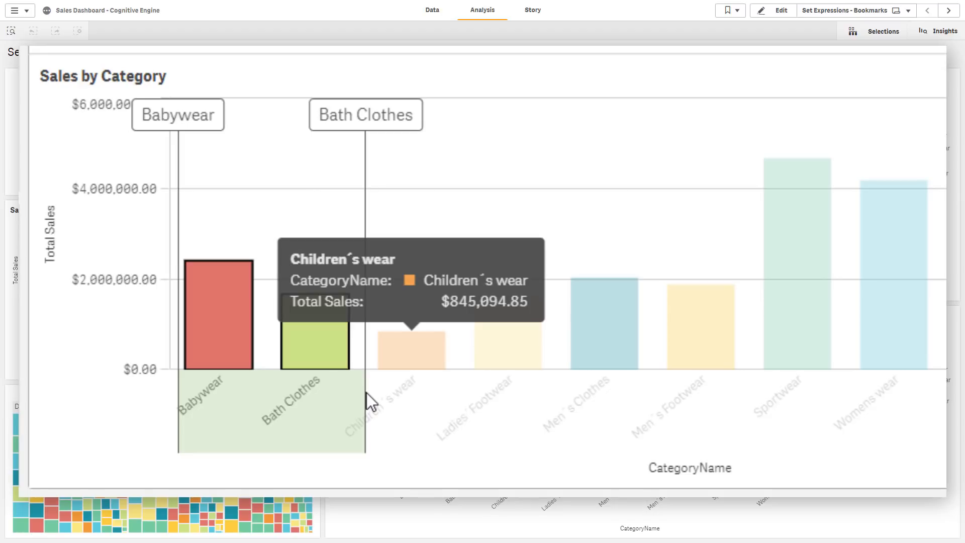
# Select the Babywear and Bath Clothes bars in the Sales by Category chart and confirm the selection
pyautogui.click(728, 10)
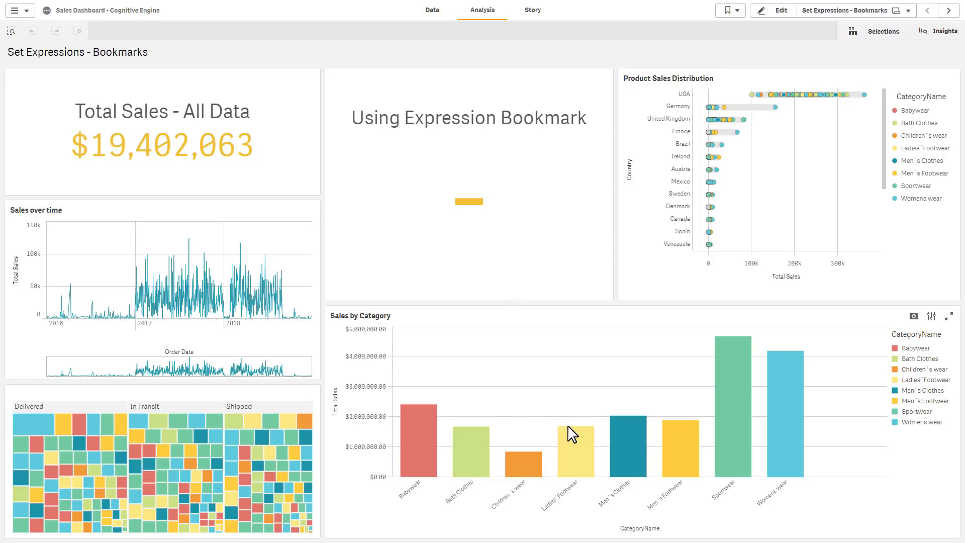
pyautogui.moveTo(486, 468)
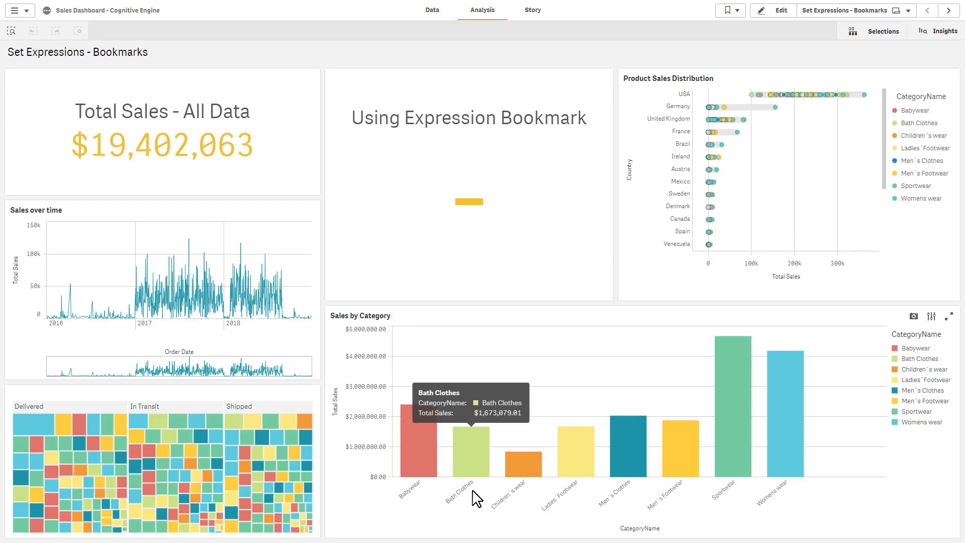
pyautogui.moveTo(408, 500)
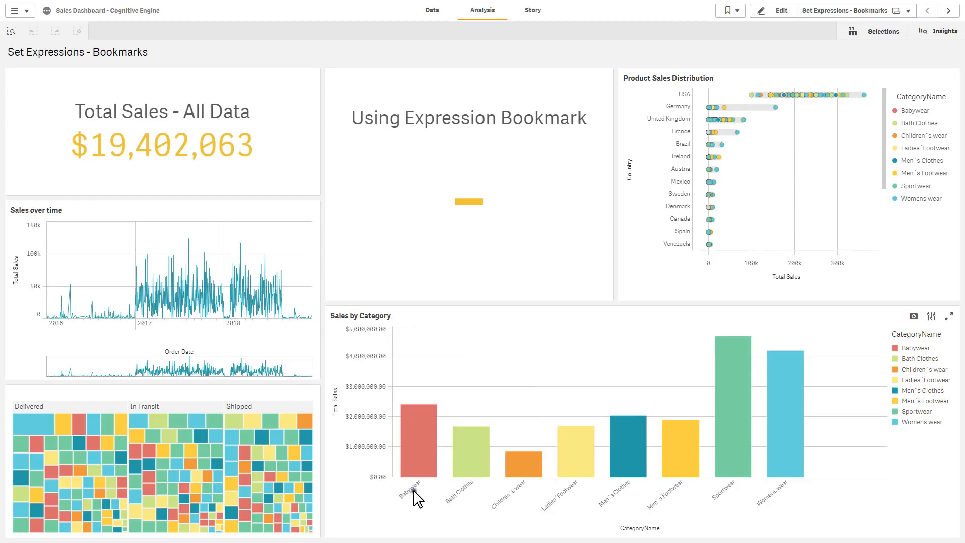
pyautogui.moveTo(414, 492); pyautogui.dragTo(476, 503)
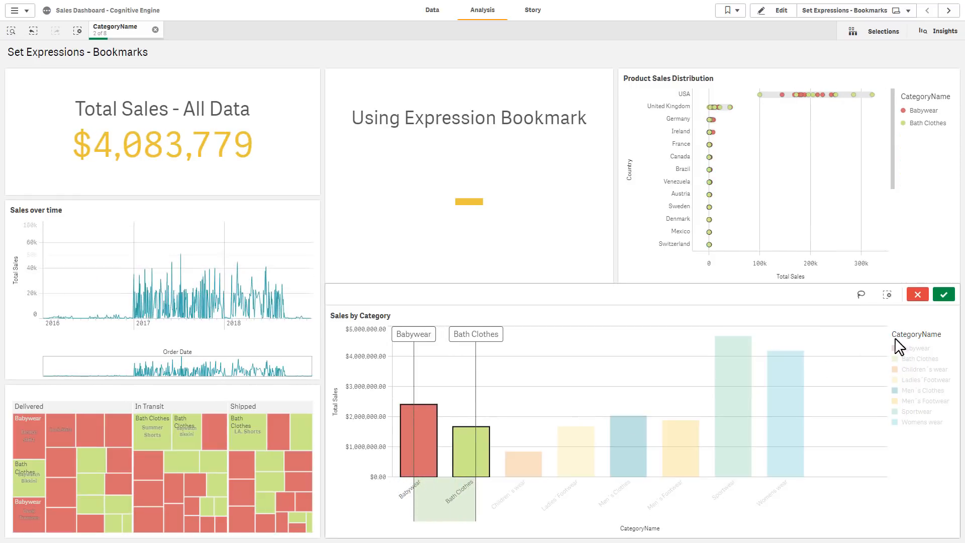
pyautogui.click(944, 295)
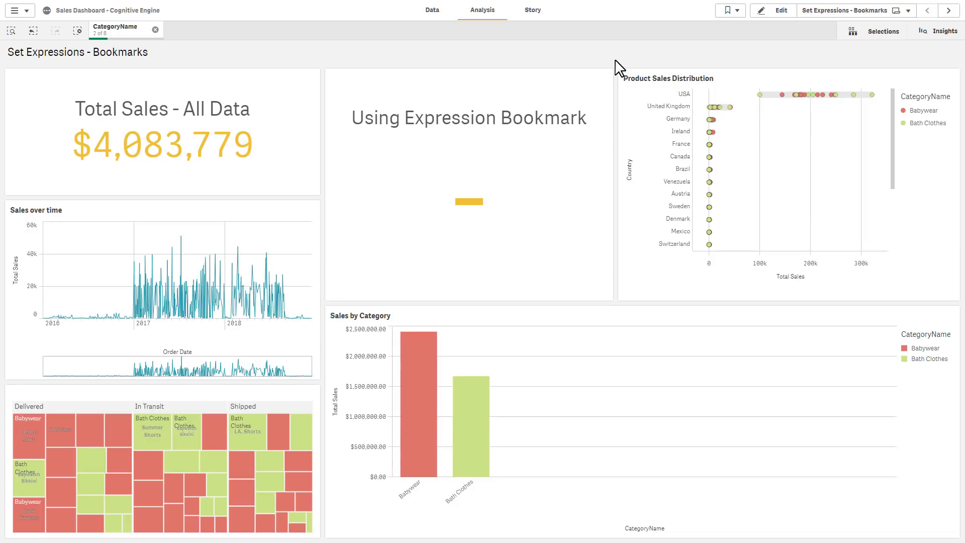
# Create a new bookmark titled Babywear and Bath Clothes and save it
pyautogui.click(729, 12)
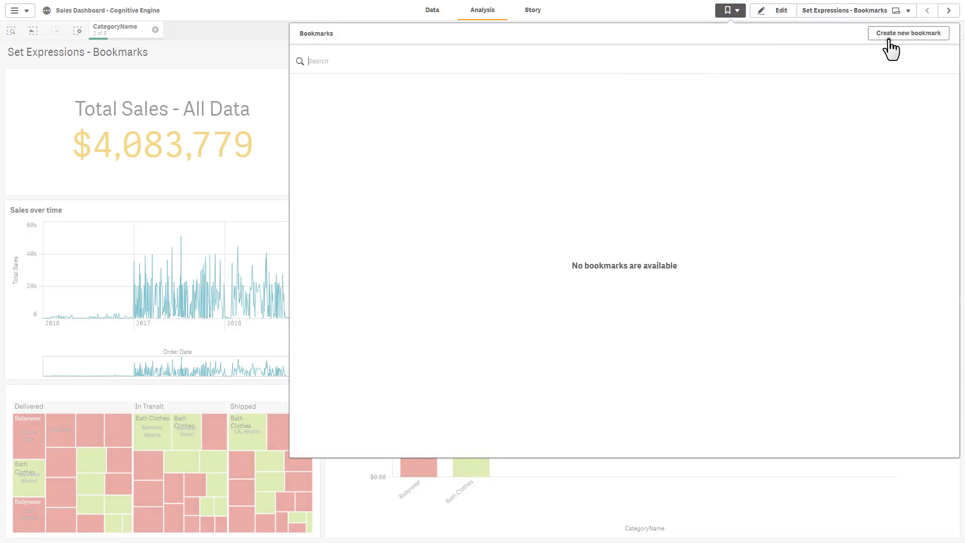
pyautogui.click(886, 45)
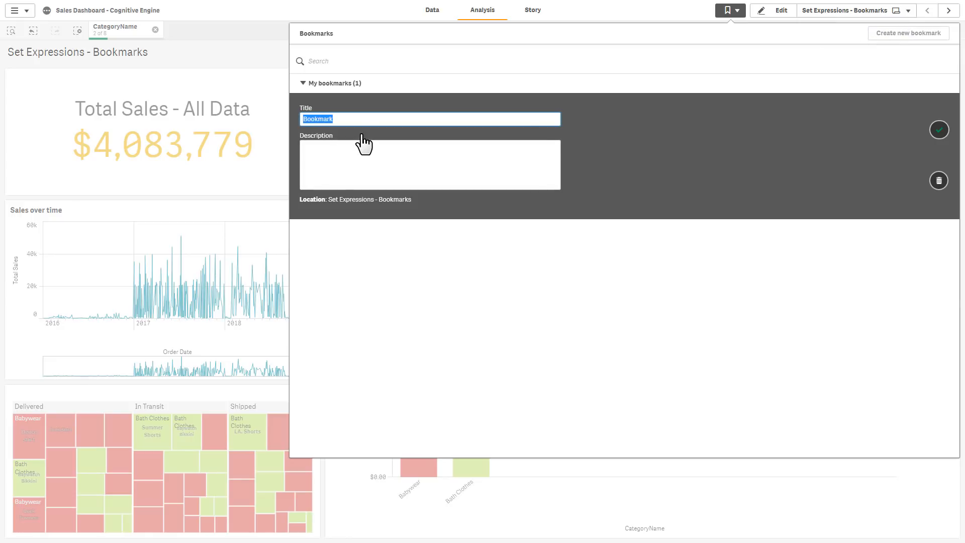
pyautogui.moveTo(361, 121); pyautogui.dragTo(302, 125)
pyautogui.write('Babywear and Bath Clothes')
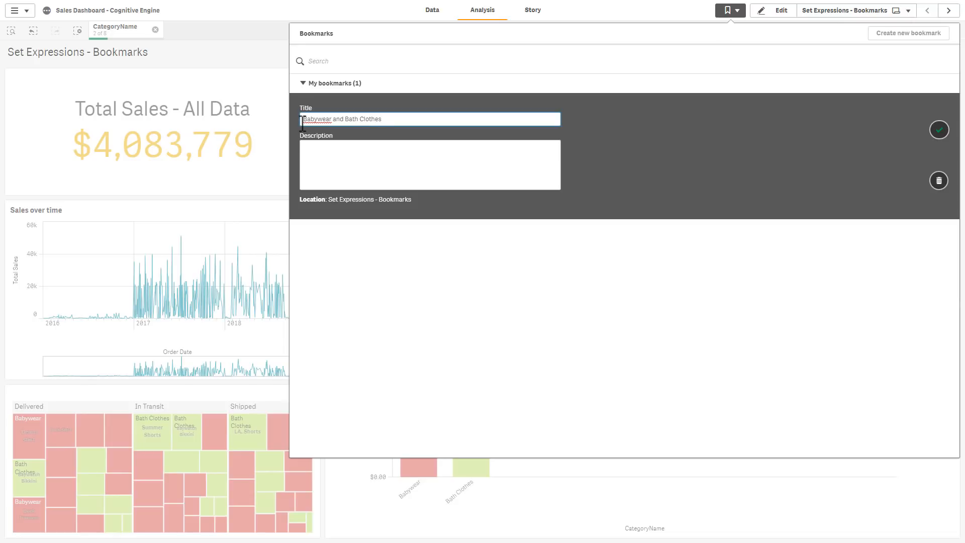
pyautogui.click(939, 129)
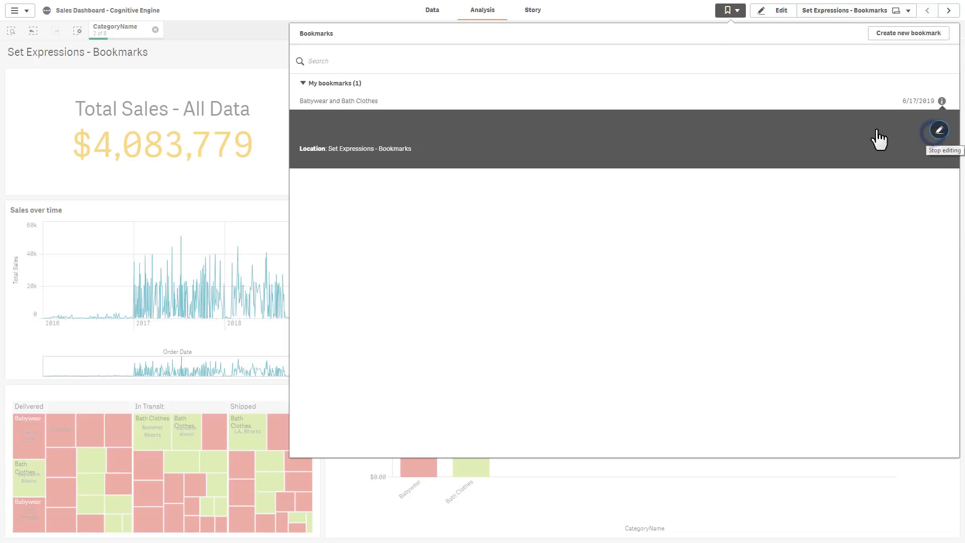
# Clear all selections, then reapply the Babywear and Bath Clothes bookmark from the bookmarks list
pyautogui.click(727, 10)
pyautogui.click(156, 29)
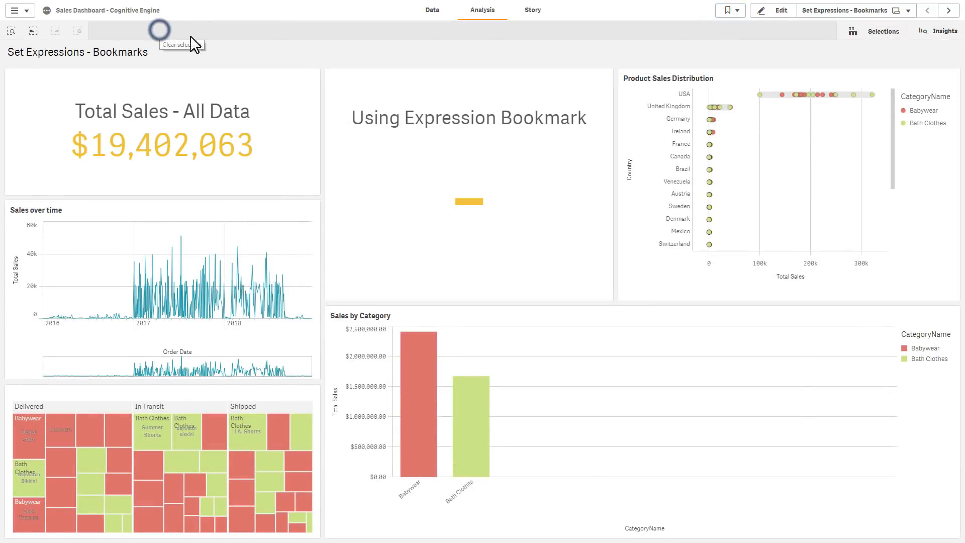
pyautogui.click(730, 17)
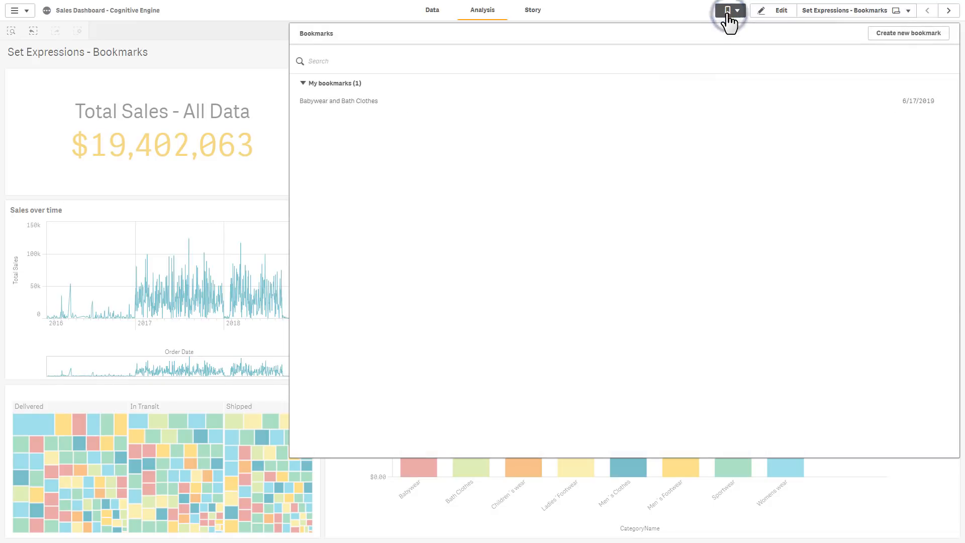
pyautogui.click(365, 102)
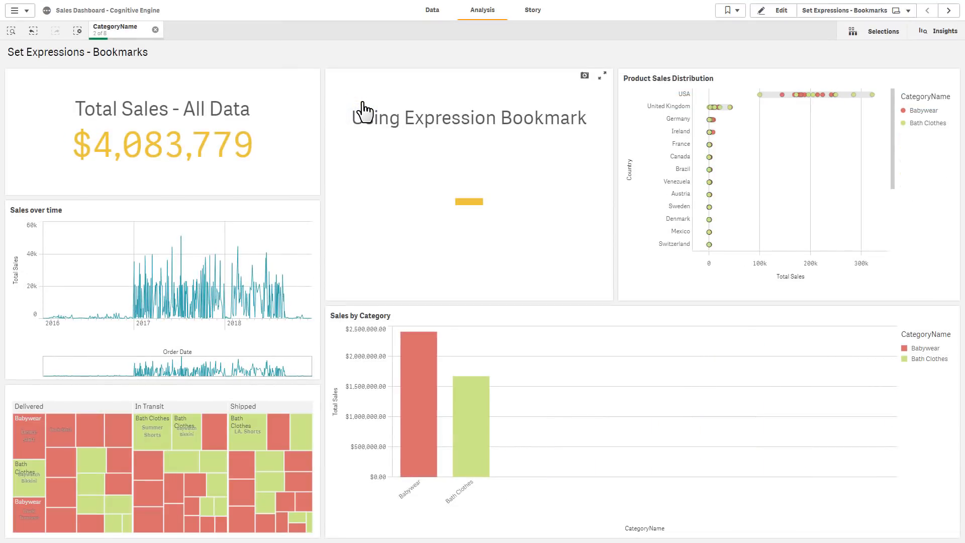
# Open the app overview's bookmarks list and apply the Babywear and Bath Clothes bookmark from there
pyautogui.click(113, 12)
pyautogui.click(26, 12)
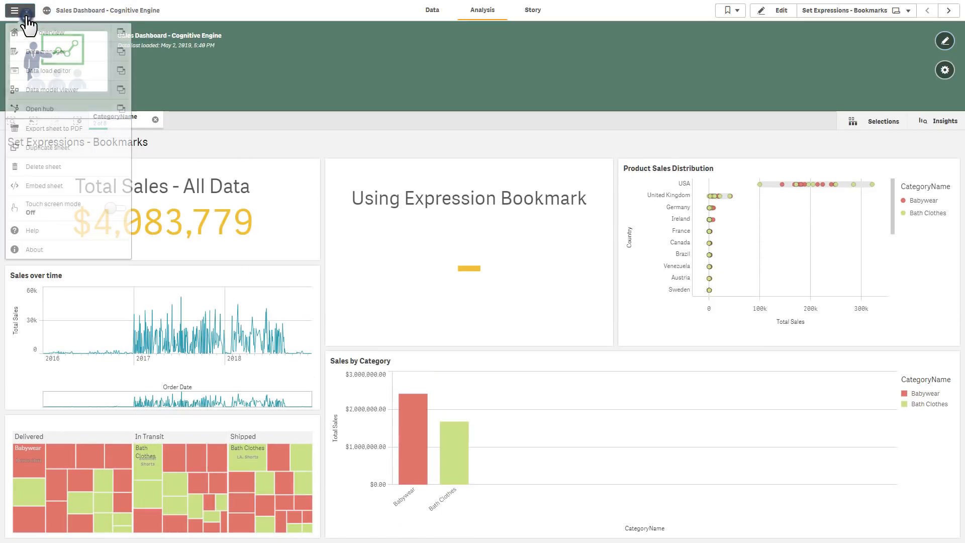
pyautogui.click(39, 32)
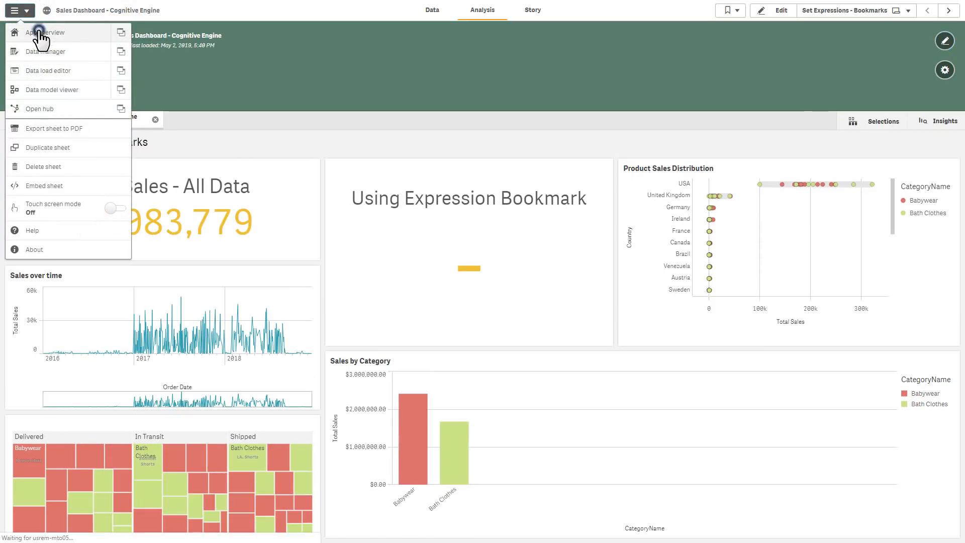
pyautogui.click(59, 122)
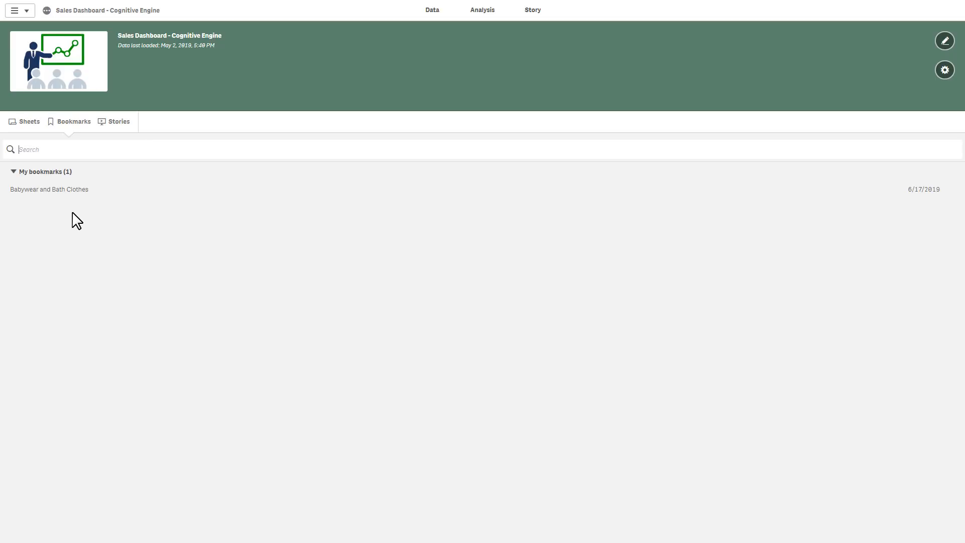
pyautogui.click(59, 190)
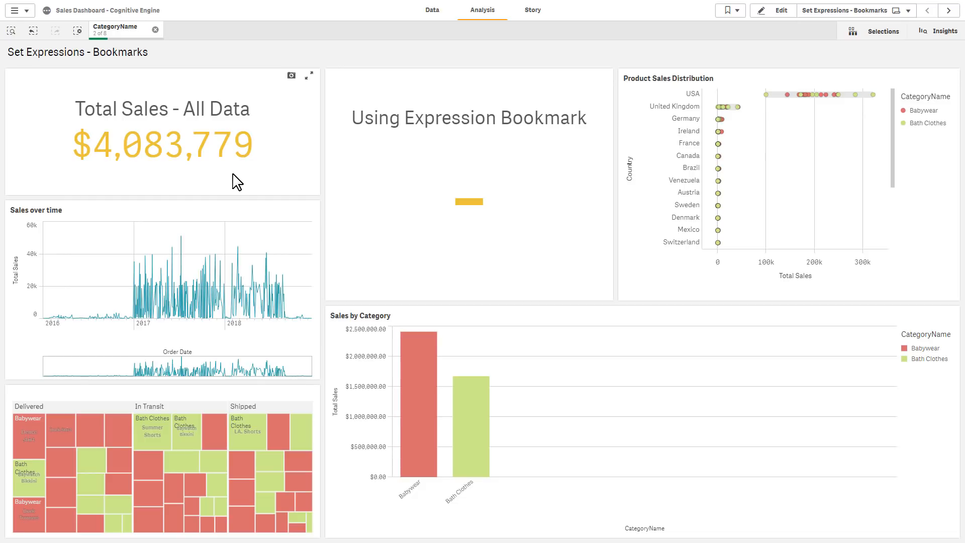
# In edit mode, open the expression editor of the Using Expression Bookmark KPI and insert Sum of the Sales field
pyautogui.click(781, 11)
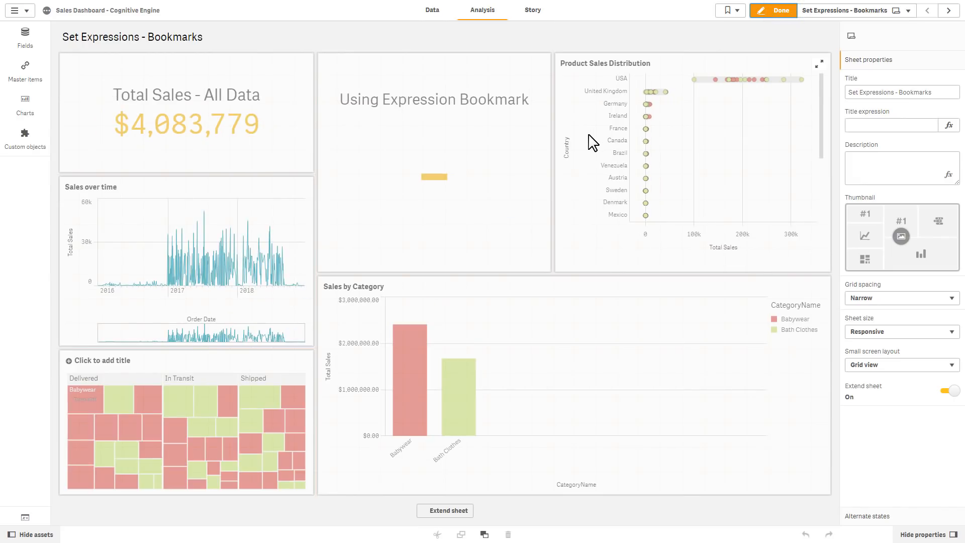
pyautogui.click(518, 152)
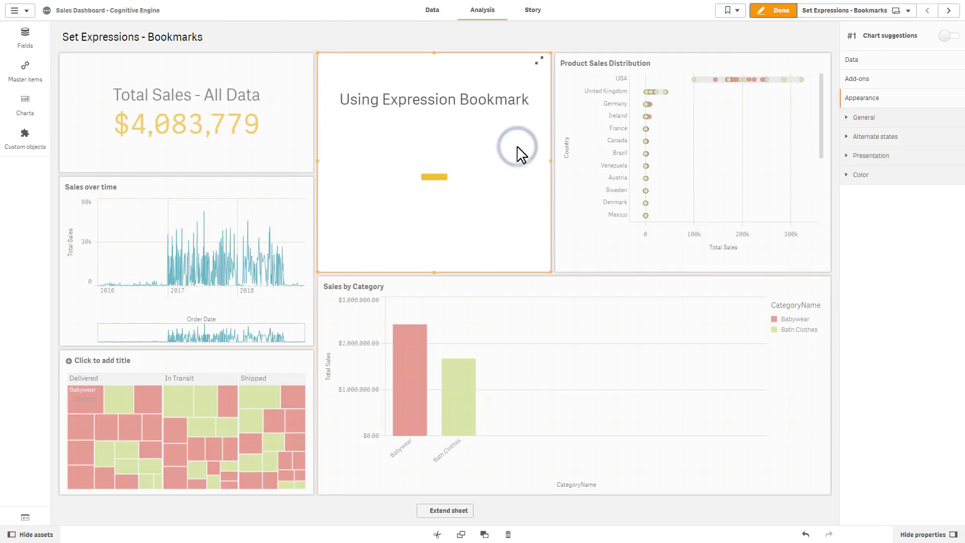
pyautogui.click(855, 61)
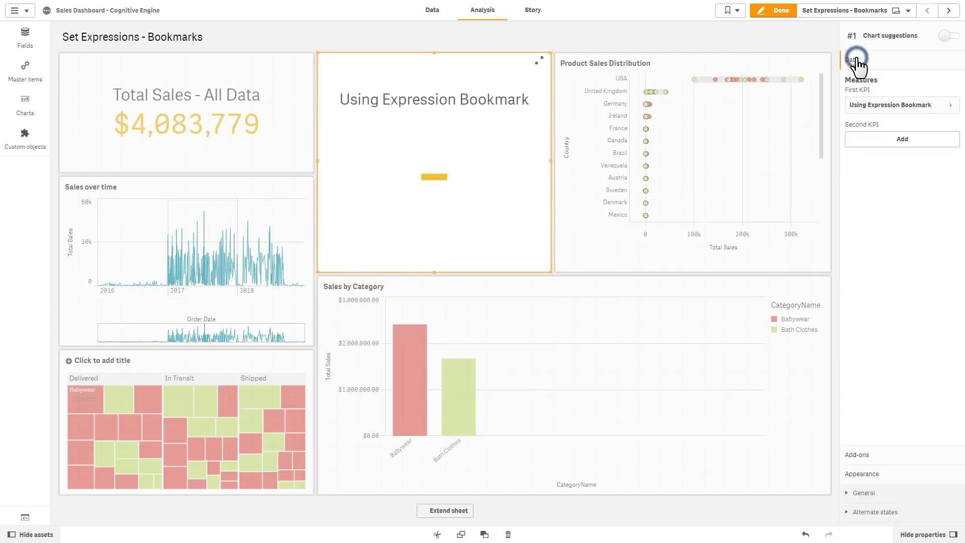
pyautogui.click(885, 106)
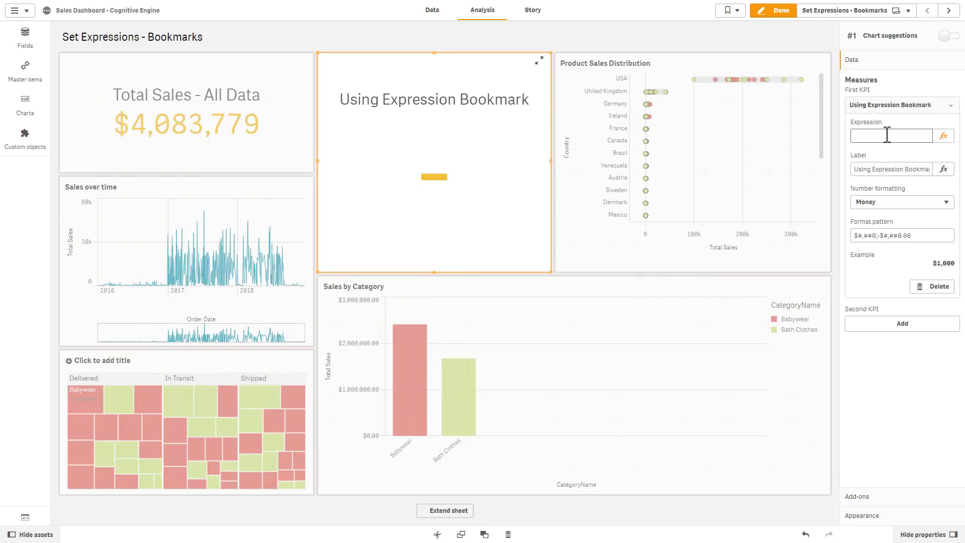
pyautogui.click(944, 136)
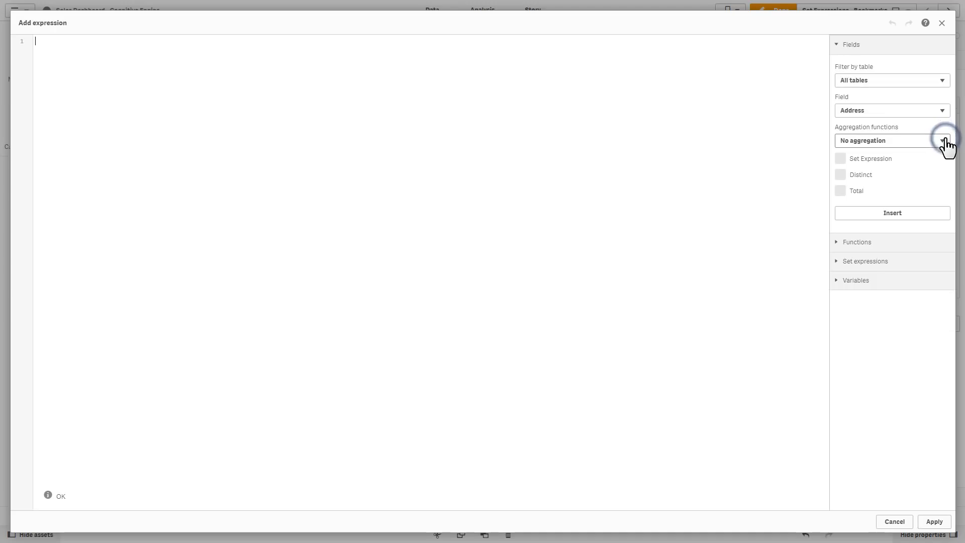
pyautogui.click(880, 110)
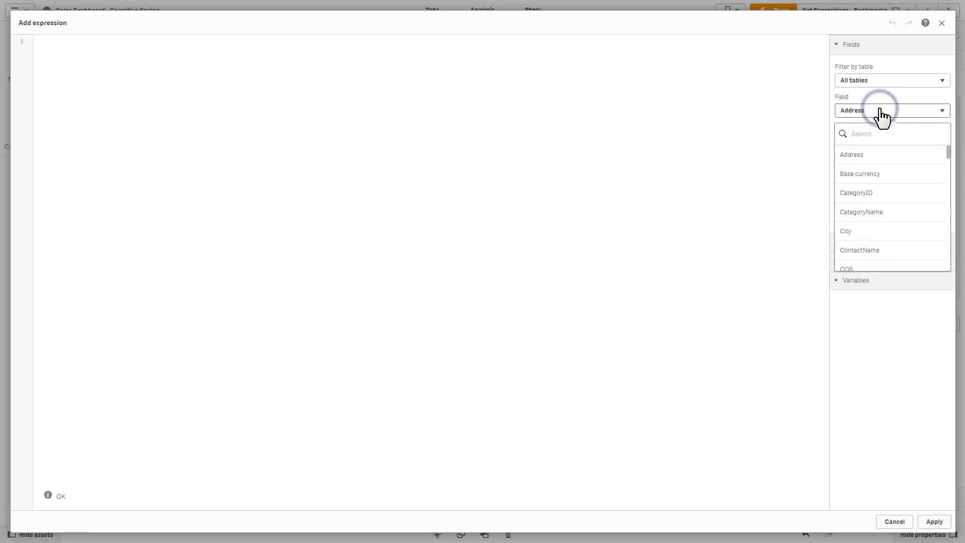
pyautogui.write('sal')
pyautogui.click(873, 230)
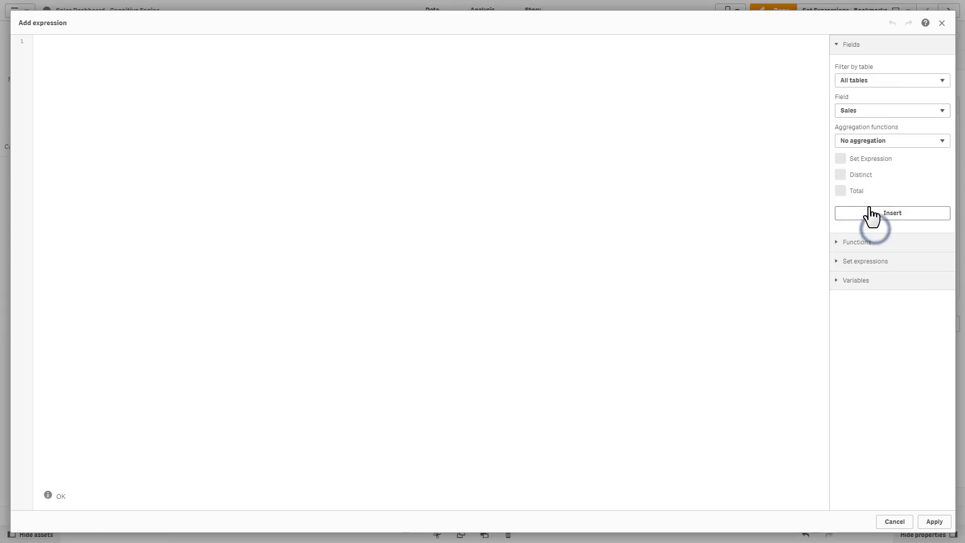
pyautogui.click(854, 143)
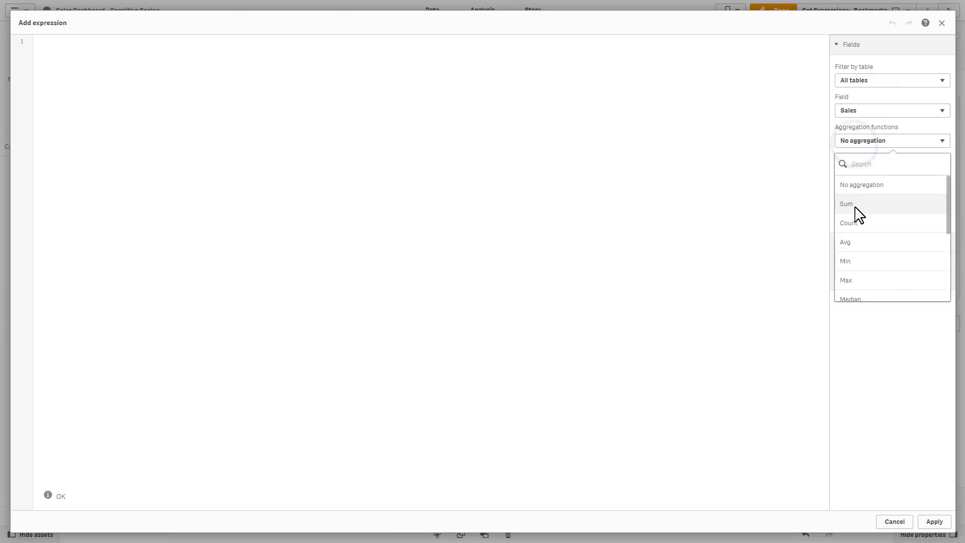
pyautogui.click(857, 211)
pyautogui.click(879, 216)
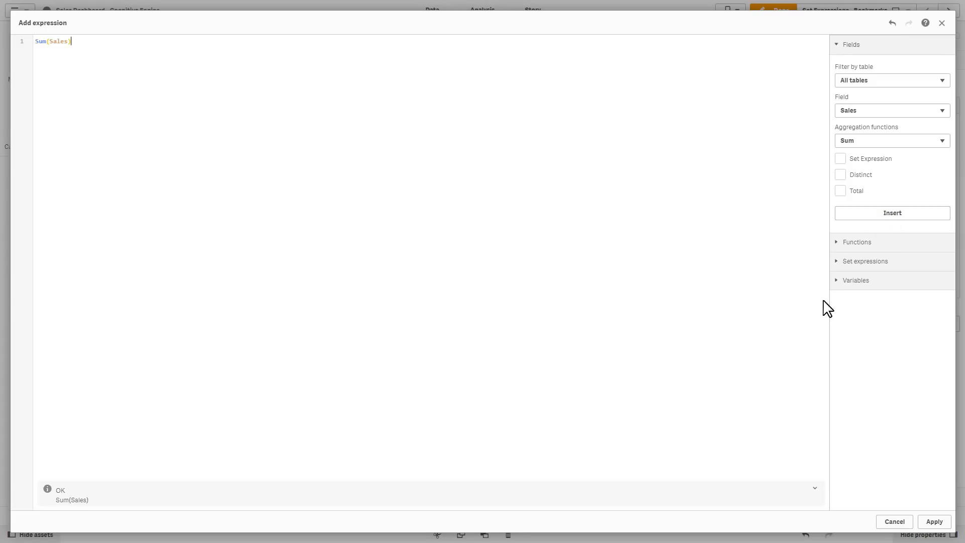
# Insert a set expression based on the current selections into Sum(Sales), then delete it again
pyautogui.click(850, 261)
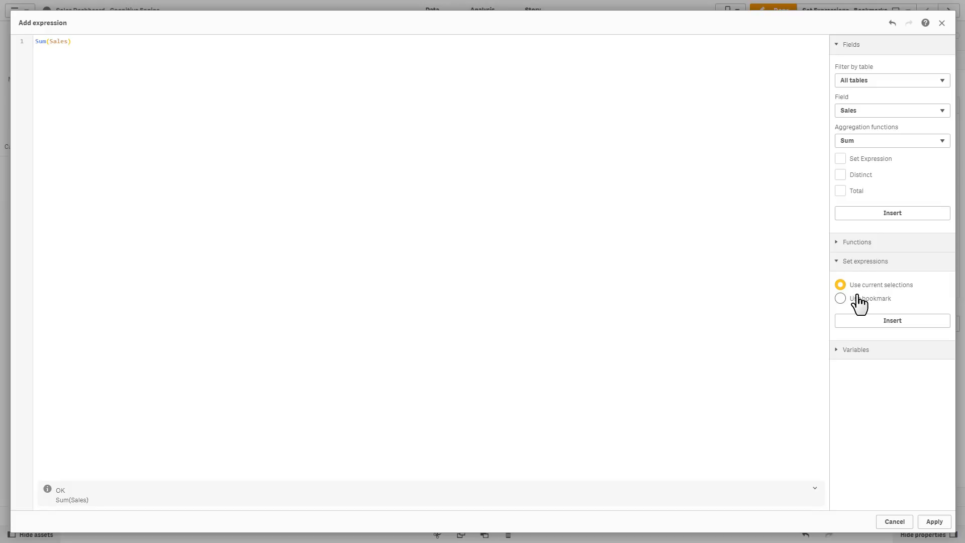
pyautogui.click(50, 42)
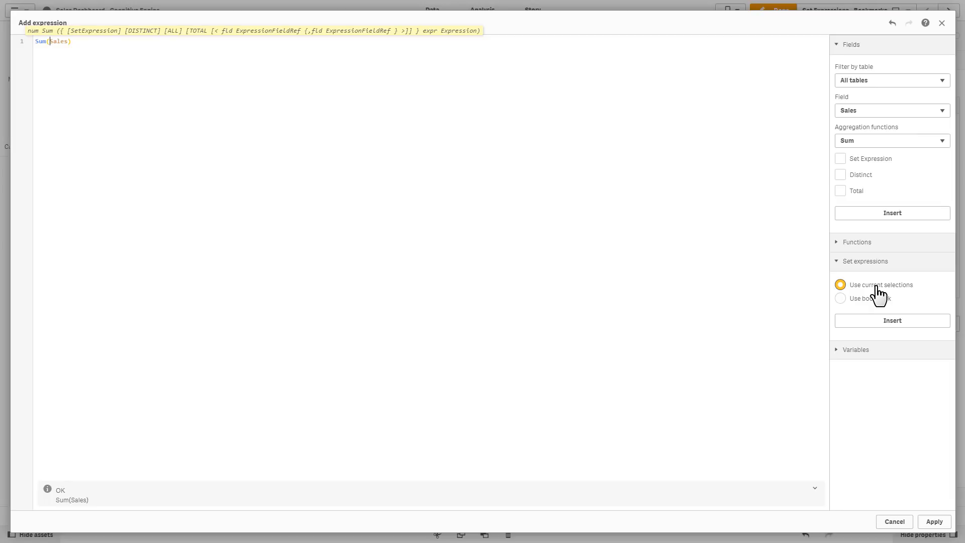
pyautogui.click(893, 321)
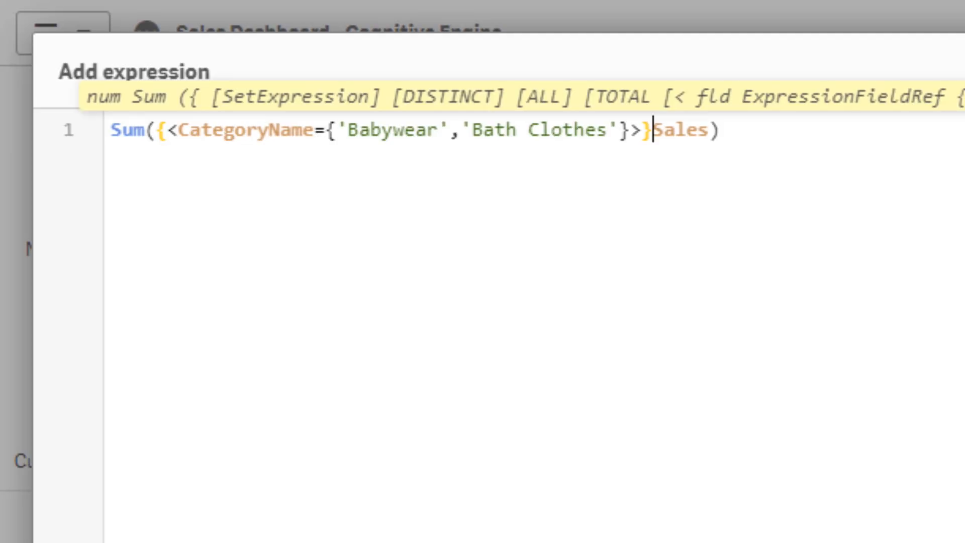
pyautogui.press('BackSpace')
pyautogui.press('BackSpace')
pyautogui.press('BackSpace')
pyautogui.press('BackSpace')
pyautogui.press('BackSpace')
pyautogui.press('BackSpace')
pyautogui.press('BackSpace')
pyautogui.press('BackSpace')
pyautogui.press('BackSpace')
pyautogui.press('BackSpace')
pyautogui.press('BackSpace')
pyautogui.press('BackSpace')
pyautogui.press('BackSpace')
pyautogui.press('BackSpace')
pyautogui.press('BackSpace')
pyautogui.press('BackSpace')
pyautogui.press('BackSpace')
pyautogui.press('BackSpace')
pyautogui.press('BackSpace')
pyautogui.press('BackSpace')
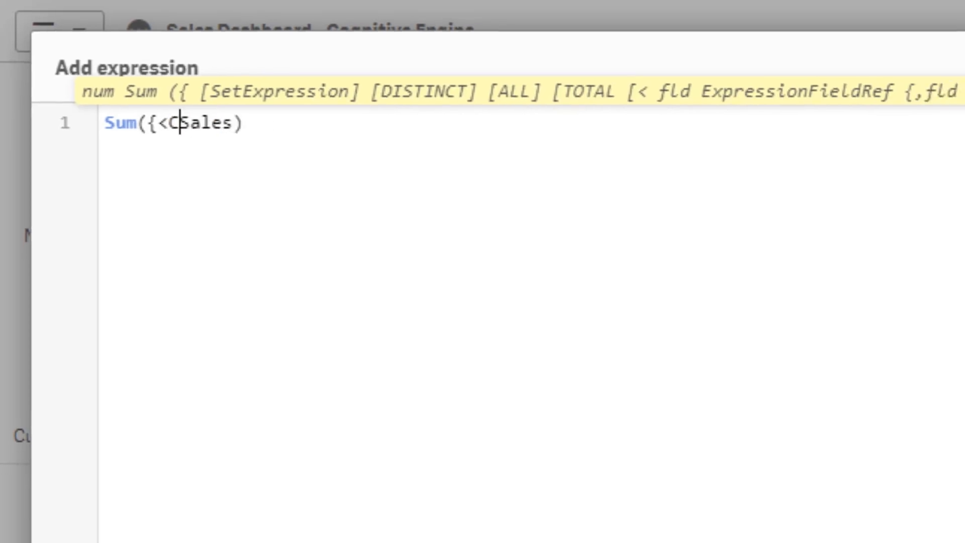
pyautogui.press('BackSpace')
pyautogui.press('BackSpace')
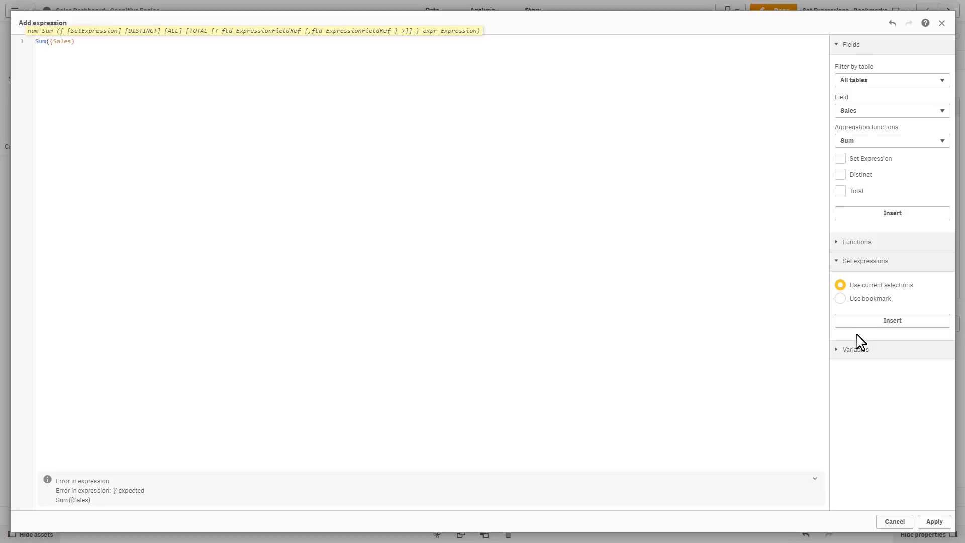
pyautogui.press('BackSpace')
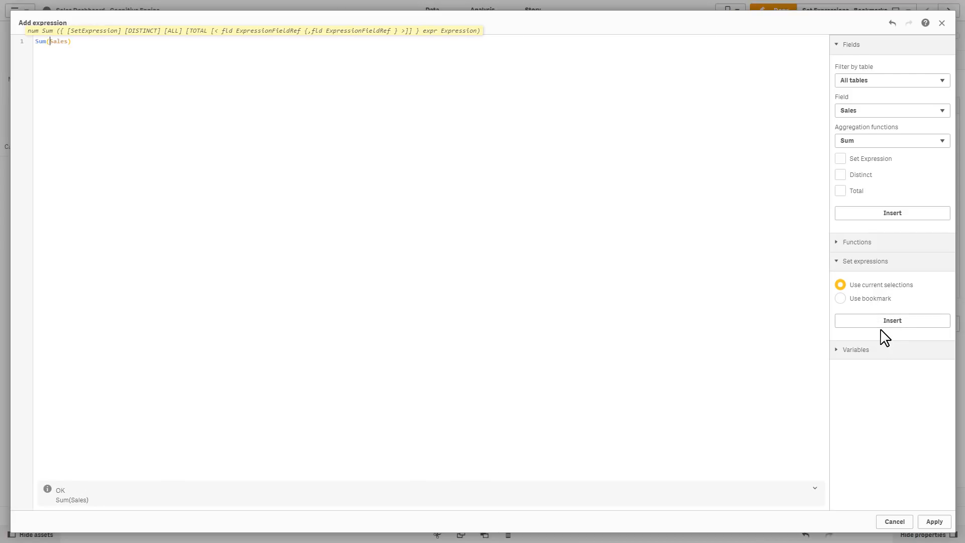
# Insert a set expression from the Babywear and Bath Clothes bookmark into the Sum(Sales) expression
pyautogui.click(840, 298)
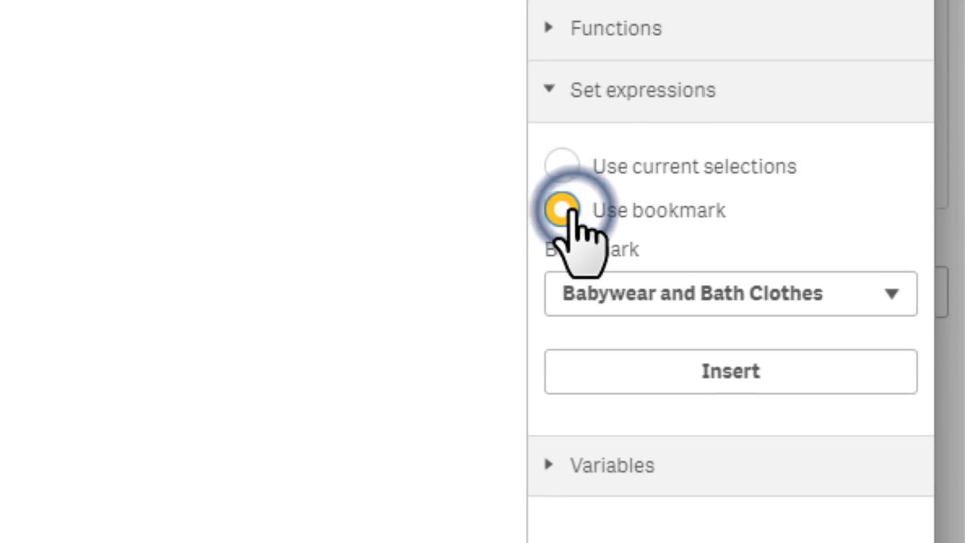
pyautogui.click(891, 297)
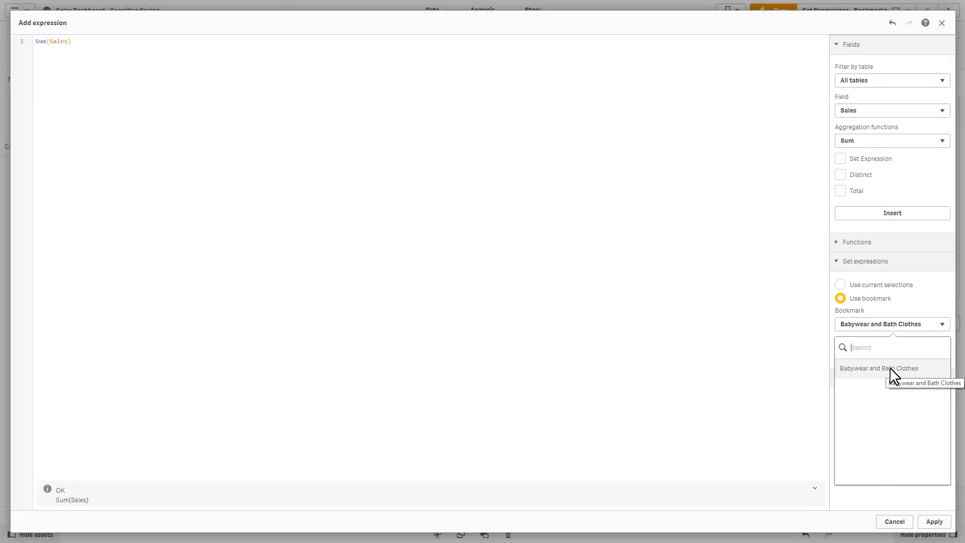
pyautogui.click(890, 370)
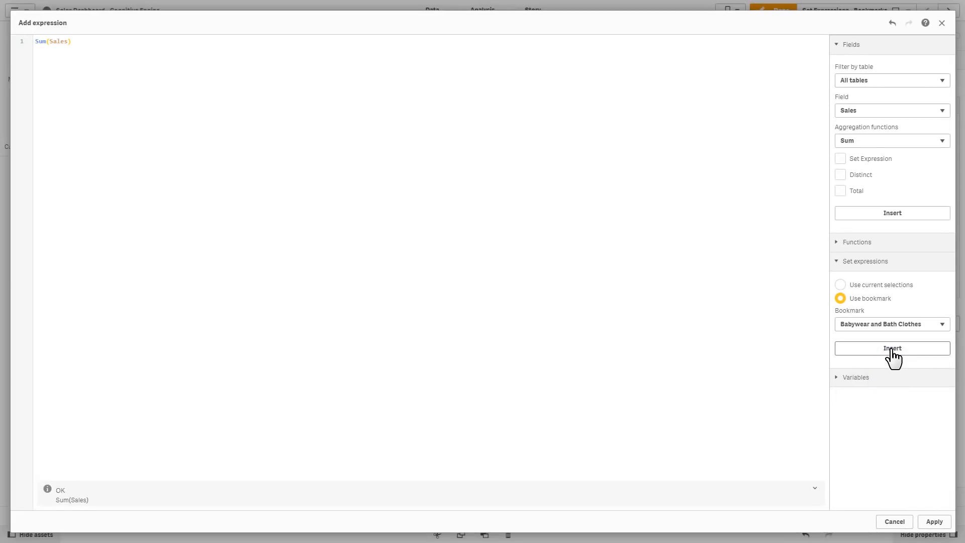
pyautogui.click(892, 349)
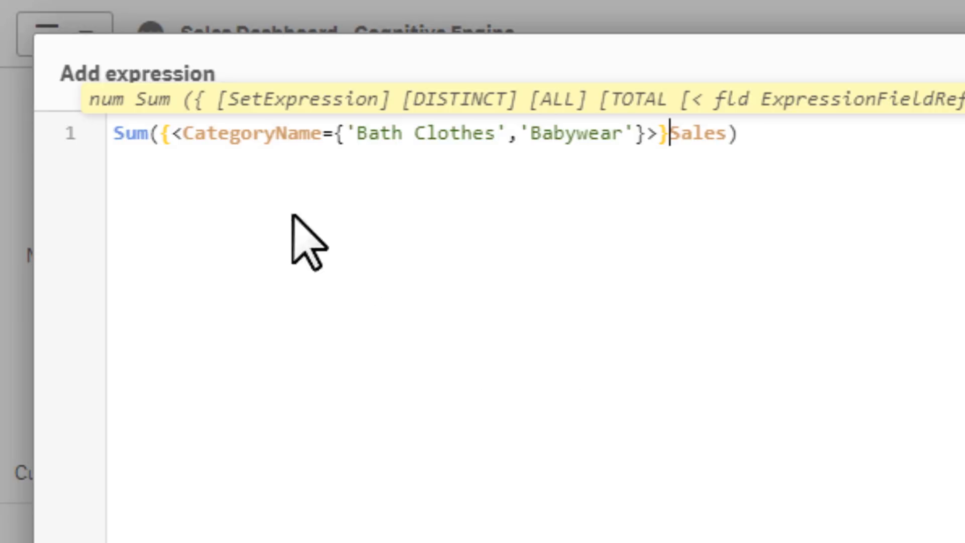
# Replace the field-based set modifier in Sum(Sales) with the bookmark name "Babywear and Bath Clothes" in double quotes
pyautogui.click(181, 133)
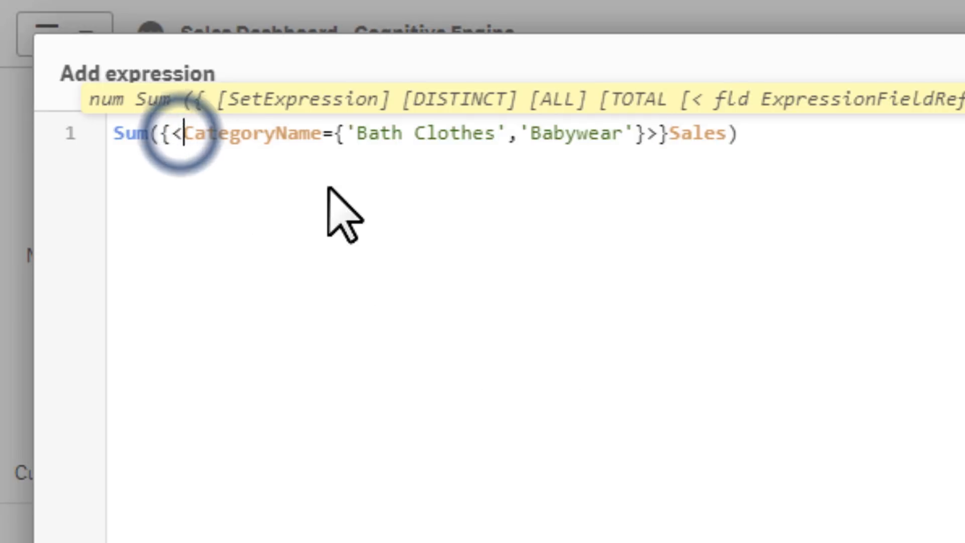
pyautogui.hotkey('shift', 'Right')
pyautogui.hotkey('shift', 'Right')
pyautogui.hotkey('shift', 'Right')
pyautogui.hotkey('shift', 'Right')
pyautogui.hotkey('shift', 'Right')
pyautogui.hotkey('shift', 'Right')
pyautogui.hotkey('shift', 'Right')
pyautogui.hotkey('shift', 'Right')
pyautogui.hotkey('shift', 'Right')
pyautogui.hotkey('shift', 'Right')
pyautogui.hotkey('shift', 'Right')
pyautogui.hotkey('shift', 'Right')
pyautogui.hotkey('shift', 'Right')
pyautogui.hotkey('shift', 'Right')
pyautogui.hotkey('shift', 'Right')
pyautogui.hotkey('shift', 'Right')
pyautogui.hotkey('shift', 'Right')
pyautogui.hotkey('shift', 'Right')
pyautogui.hotkey('shift', 'Right')
pyautogui.hotkey('shift', 'Right')
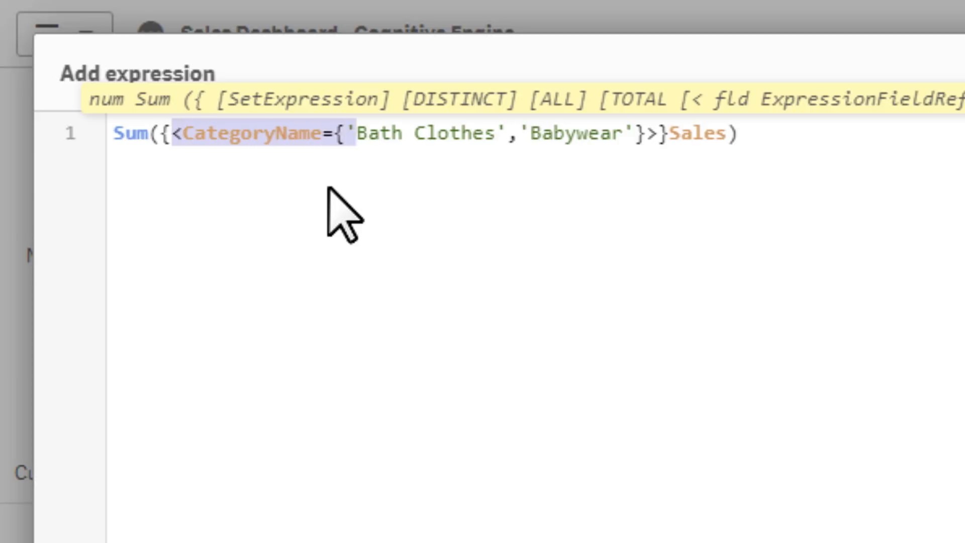
pyautogui.press('BackSpace')
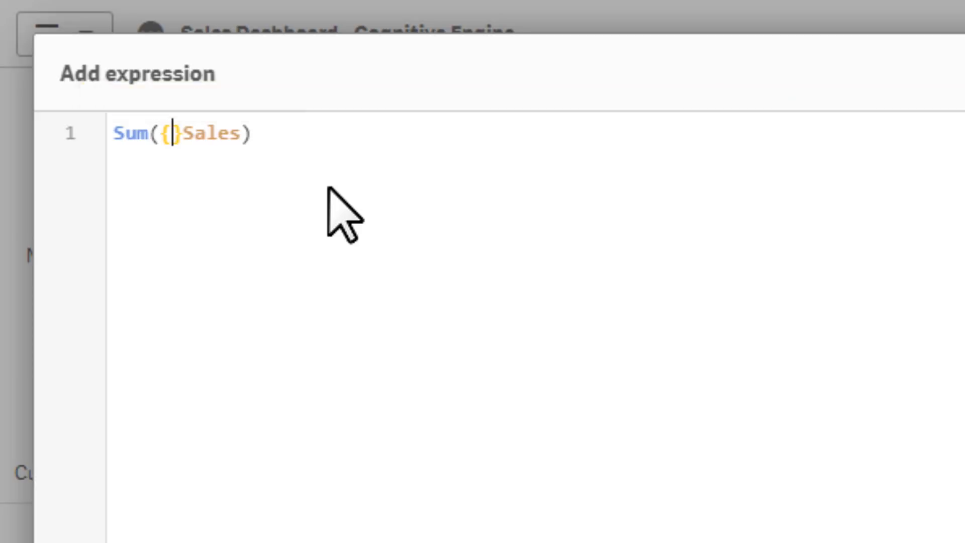
pyautogui.write('""')
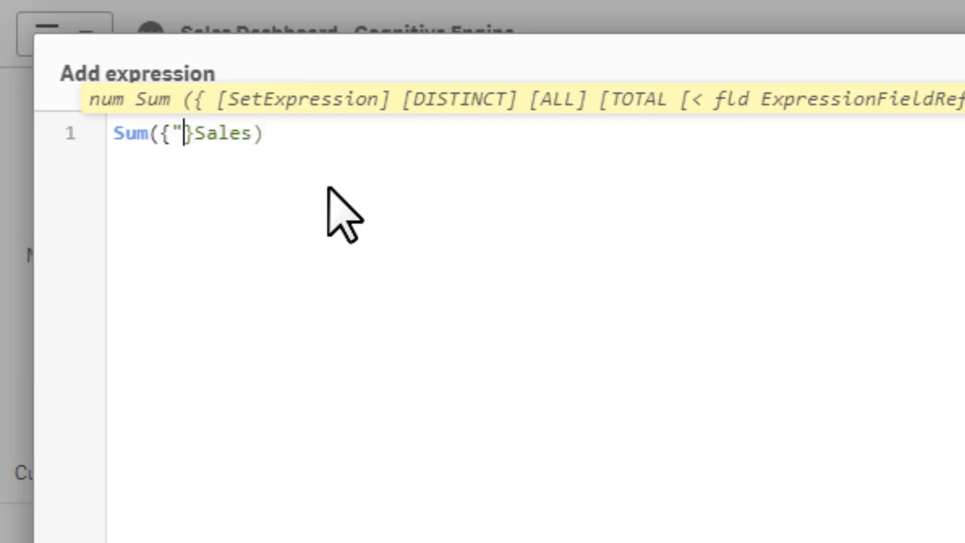
pyautogui.press('Left')
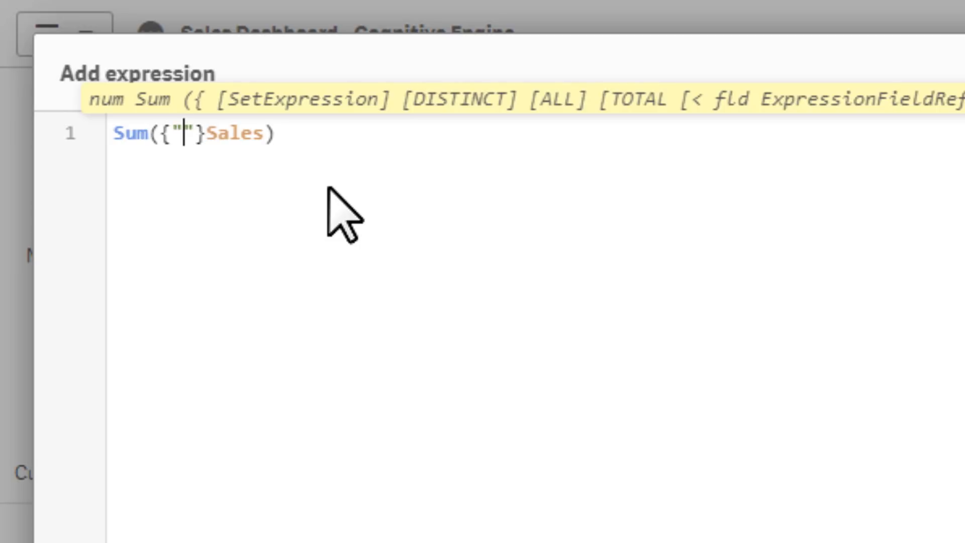
pyautogui.write('Babywear')
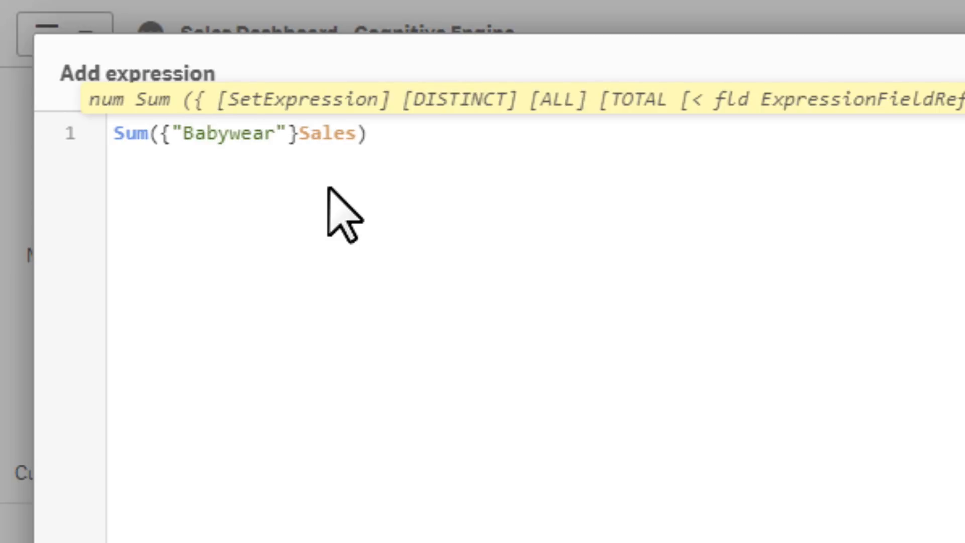
pyautogui.write(' adn Bath Clothes')
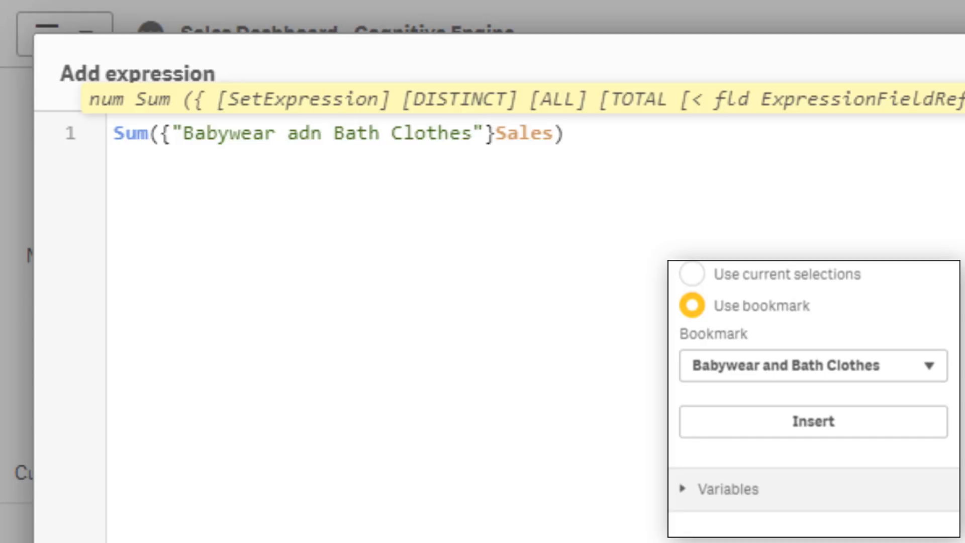
pyautogui.click(310, 133)
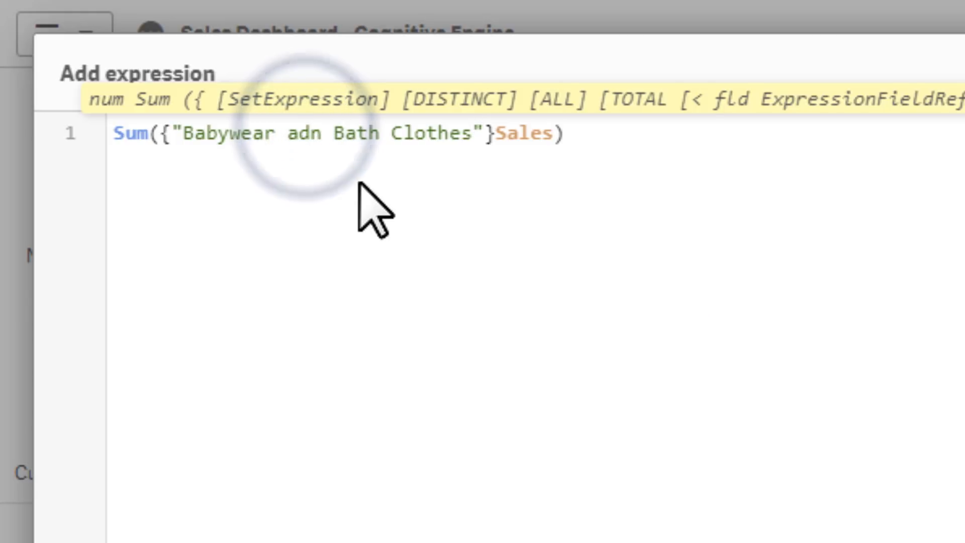
pyautogui.press('BackSpace')
pyautogui.press('Right')
pyautogui.write('d')
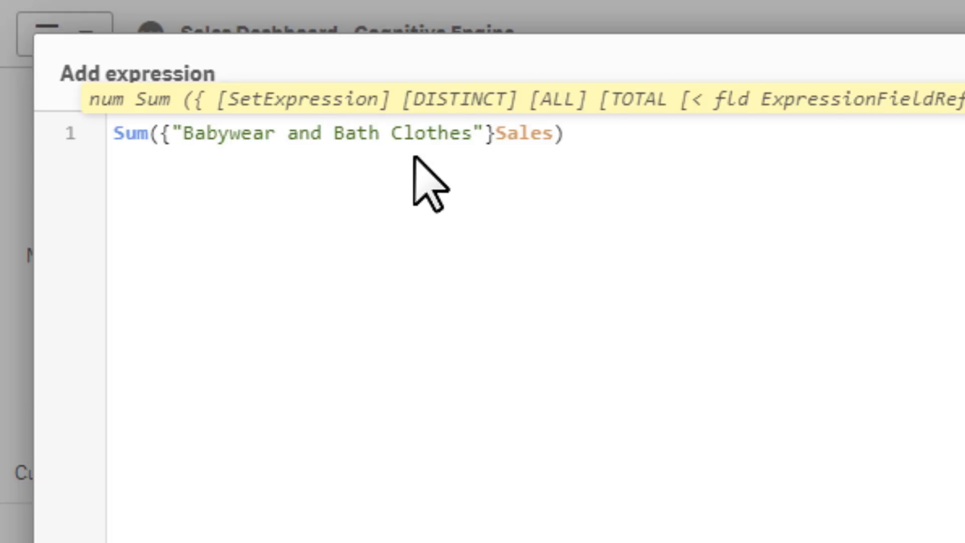
# Apply the edited expression to the KPI and leave edit mode
pyautogui.click(429, 164)
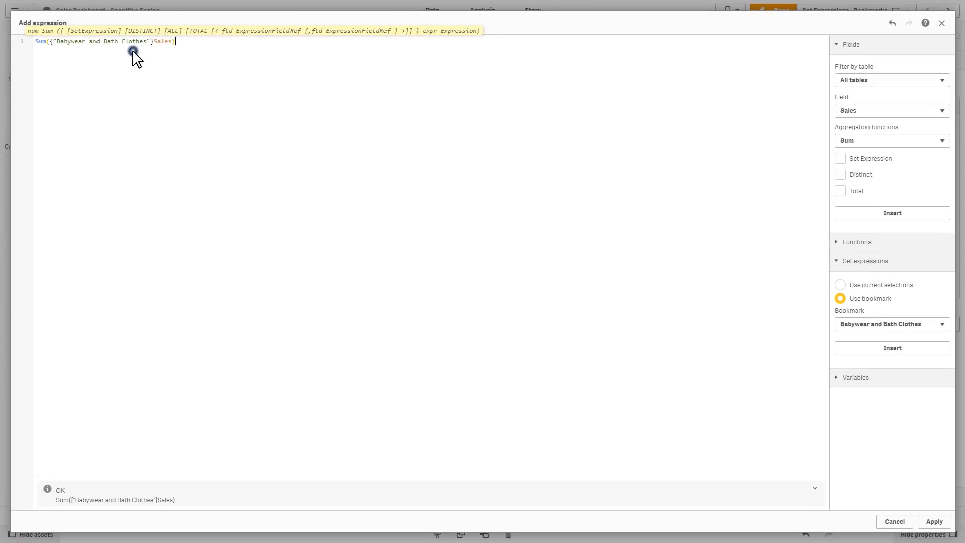
pyautogui.click(941, 523)
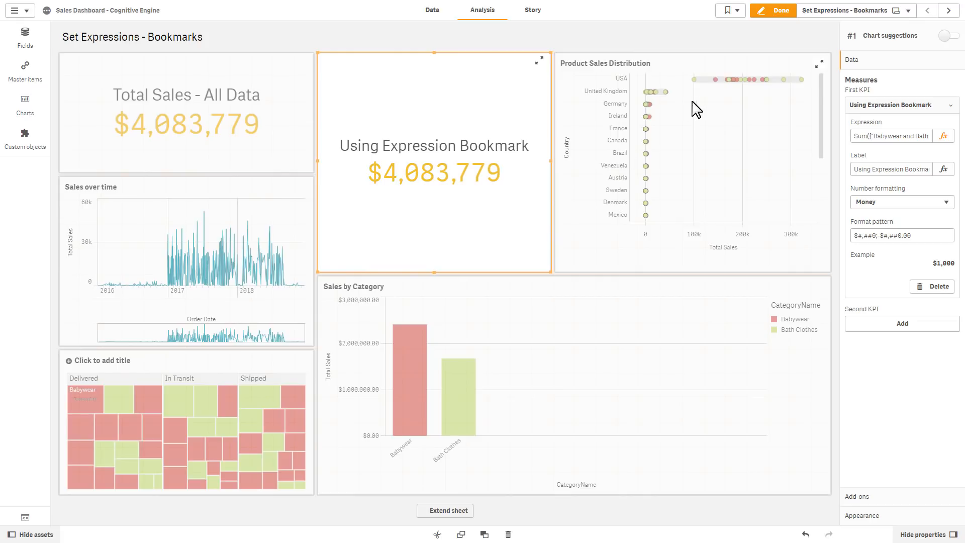
pyautogui.click(765, 15)
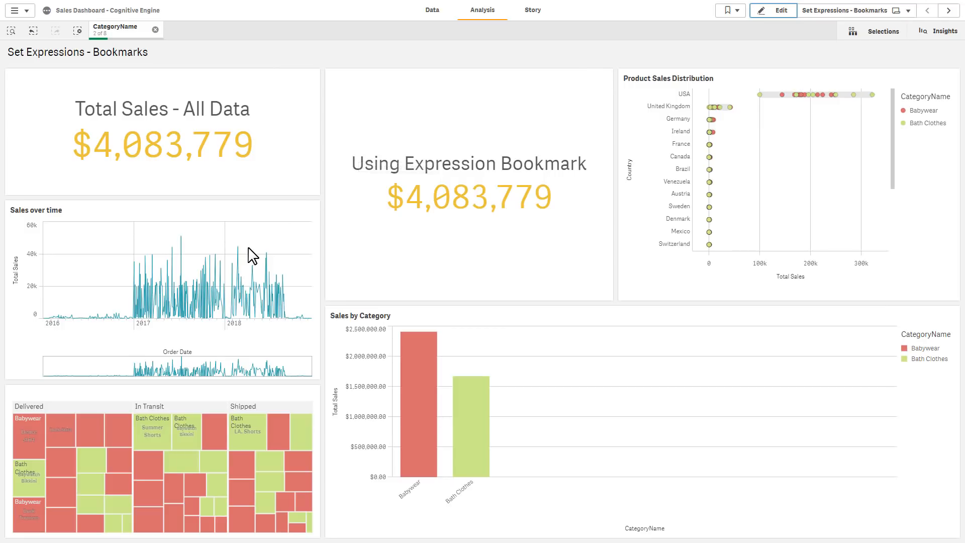
# Filter the treemap by shipping status, ending with only Delivered selected, and compare both KPI totals
pyautogui.click(163, 475)
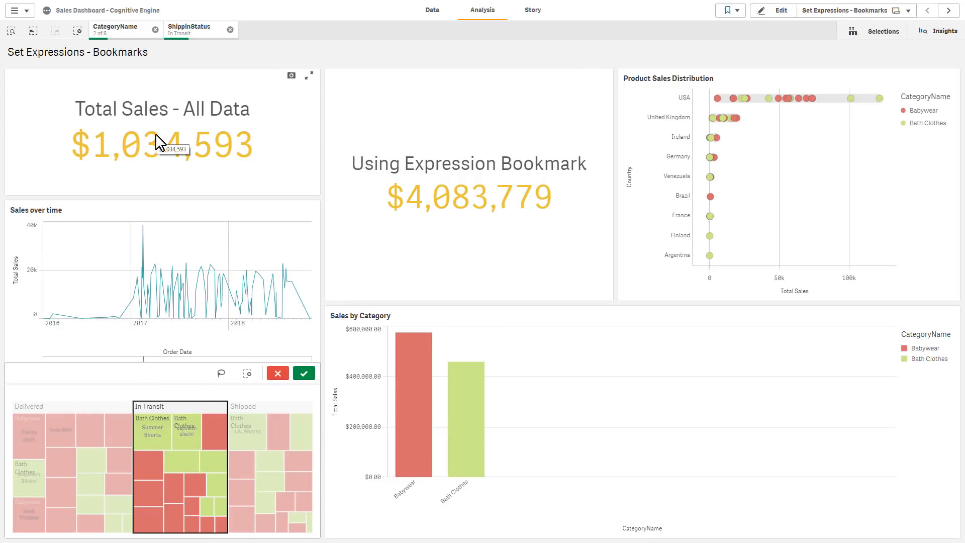
pyautogui.click(88, 436)
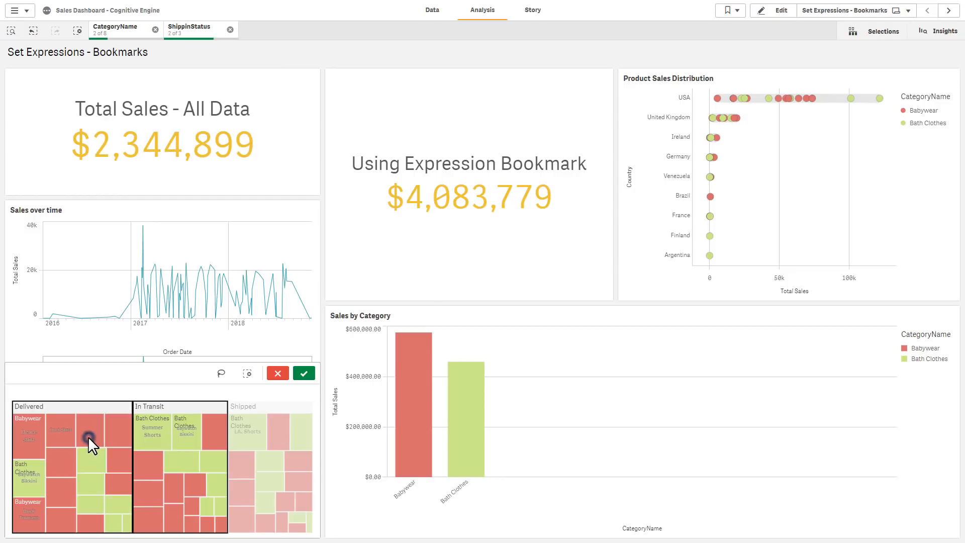
pyautogui.click(179, 449)
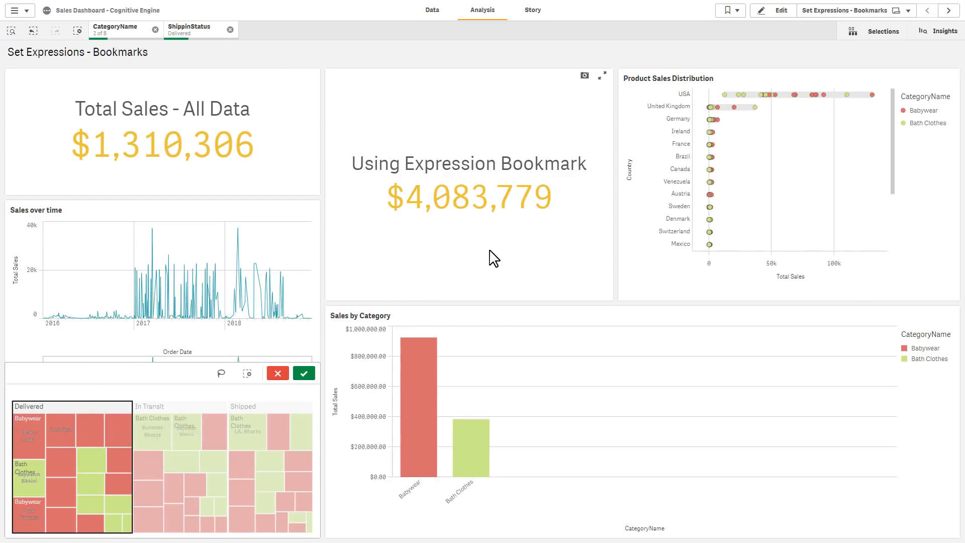